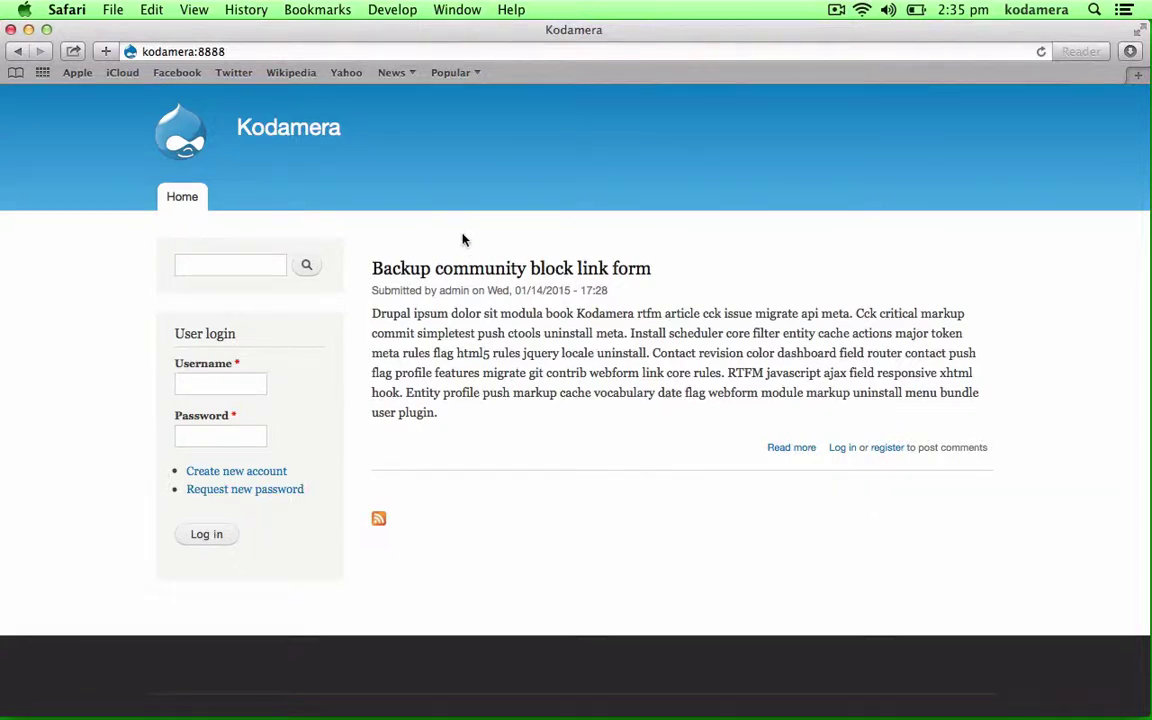
# - Search the site for 'secret' from the sidebar search box
pyautogui.click(231, 260)
pyautogui.write('secret')
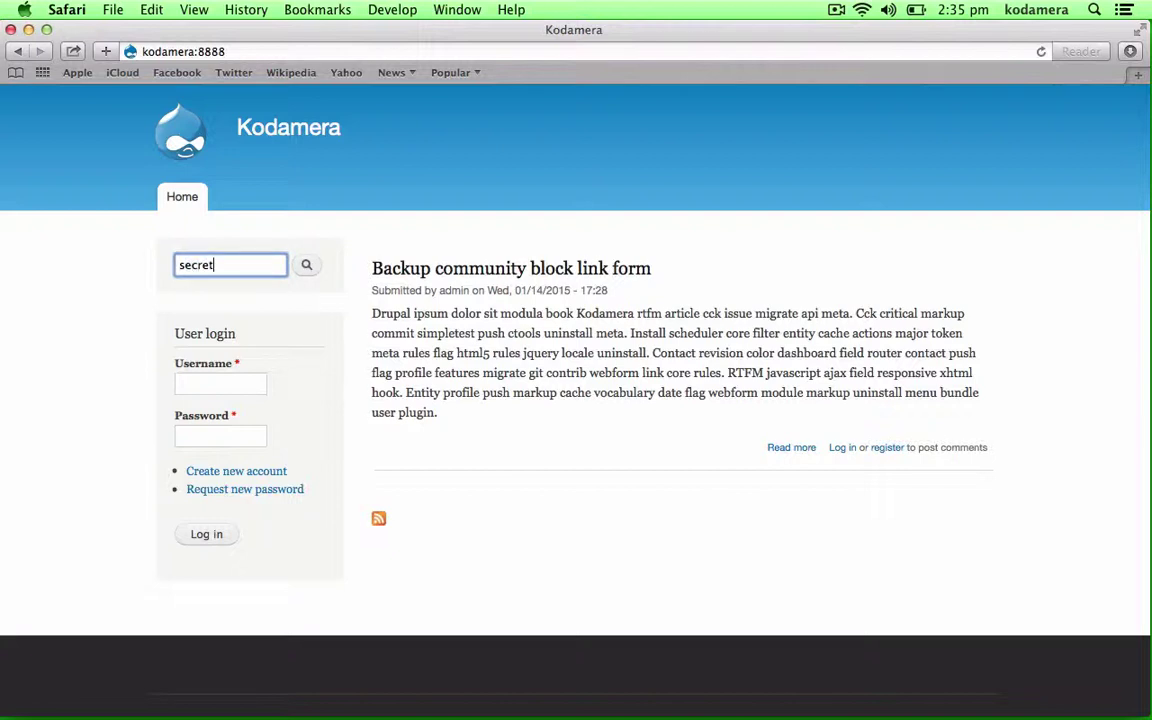
pyautogui.press('Return')
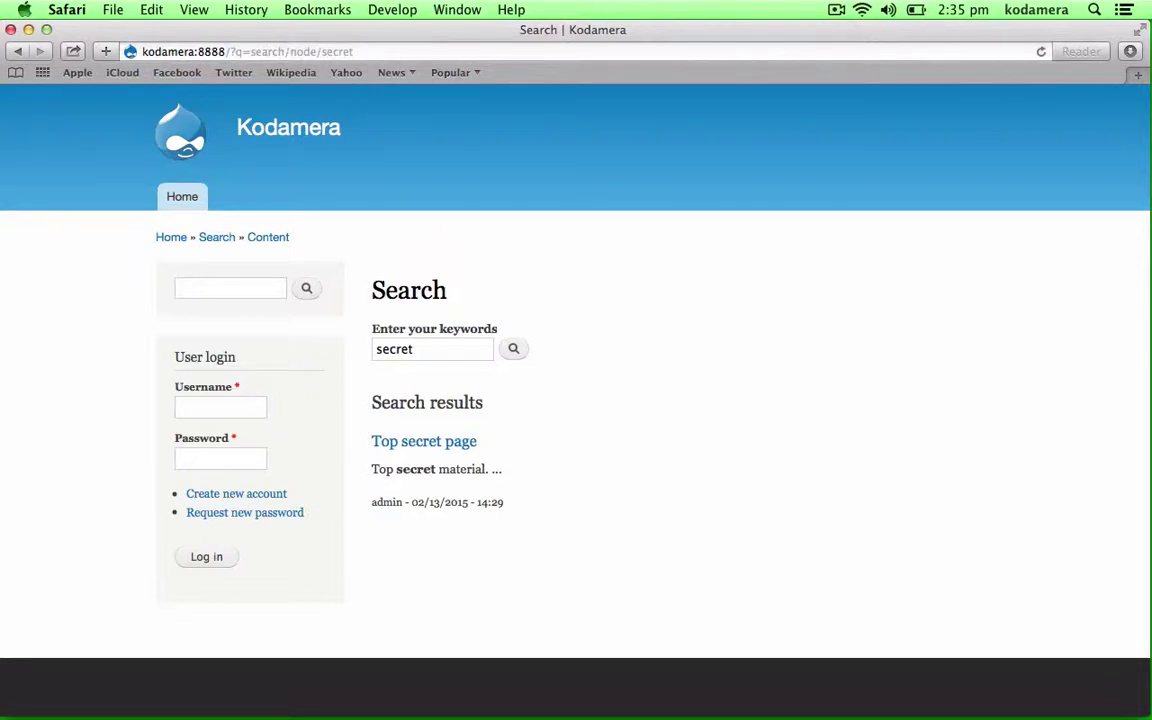
# - Log in as the administrator through the User login block with the account password
pyautogui.click(228, 406)
pyautogui.write('admin')
pyautogui.press('Tab')
pyautogui.write('123456')
pyautogui.press('Return')
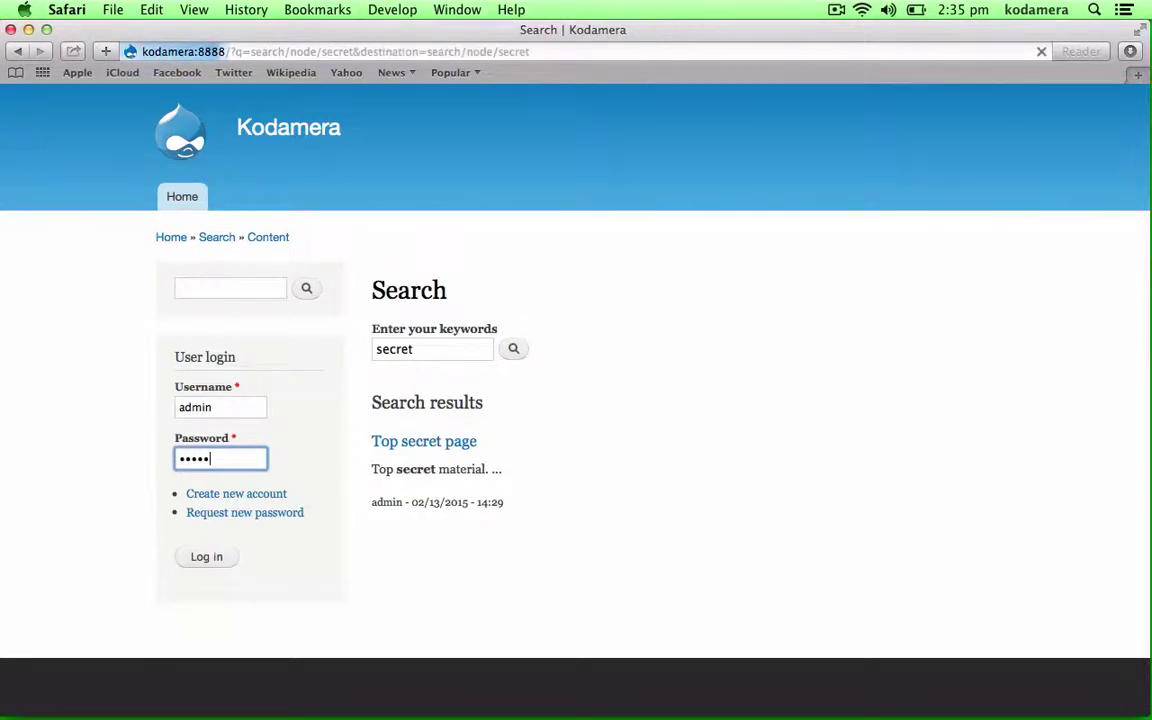
# - Open the admin Content list showing 'Top secret page' and the other published item
pyautogui.scroll(-4, 928, 450)
pyautogui.scroll(4, 928, 450)
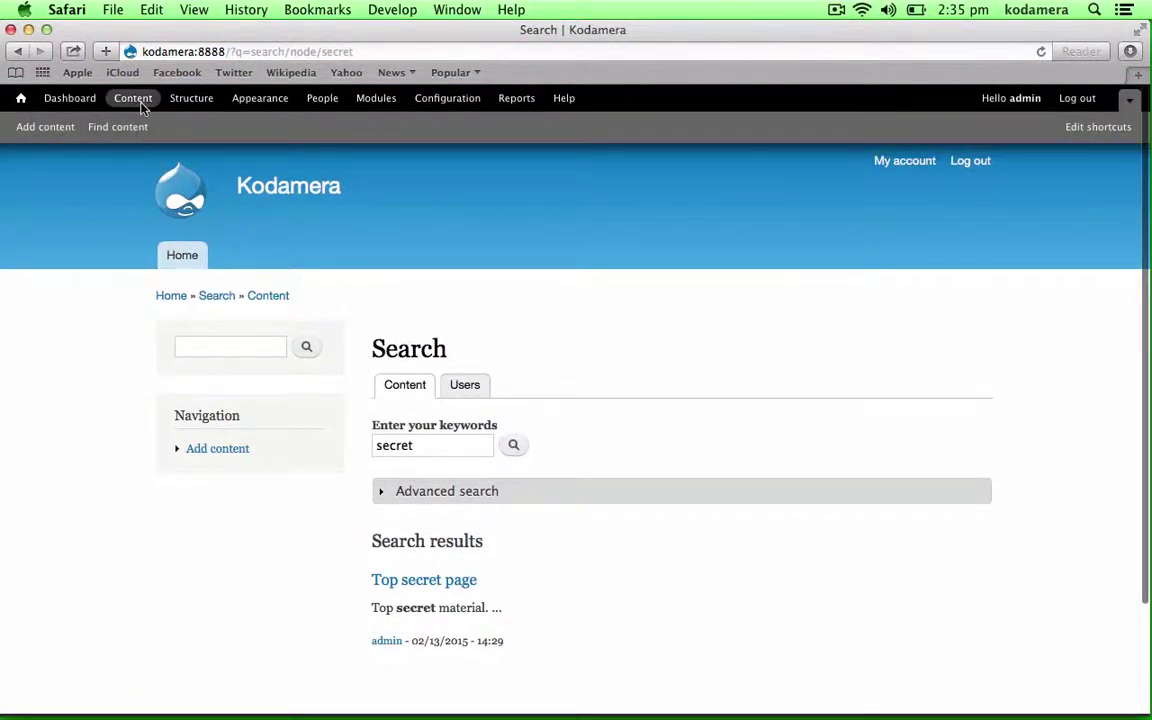
pyautogui.click(141, 106)
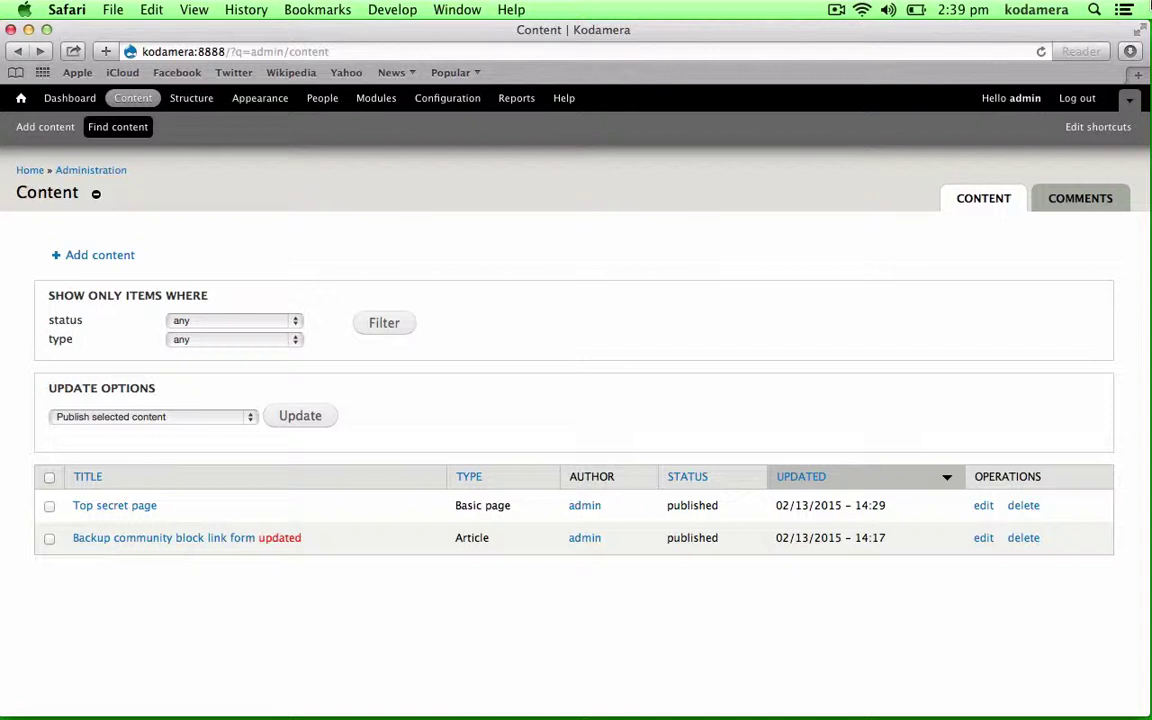
# - Run 'drush dl search_exclude_nid' in Terminal to download module 7.x-1.2, then return to the browser
pyautogui.press('super+Tab')
pyautogui.write('drush dl search_exclude_nid')
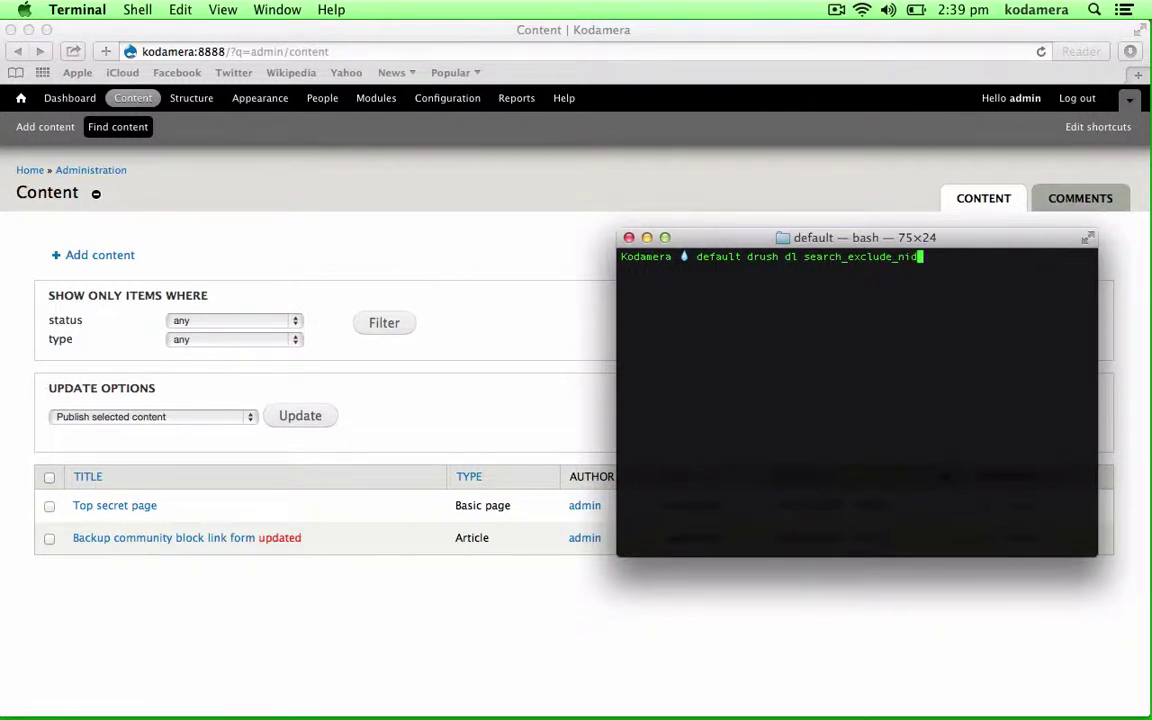
pyautogui.press('Return')
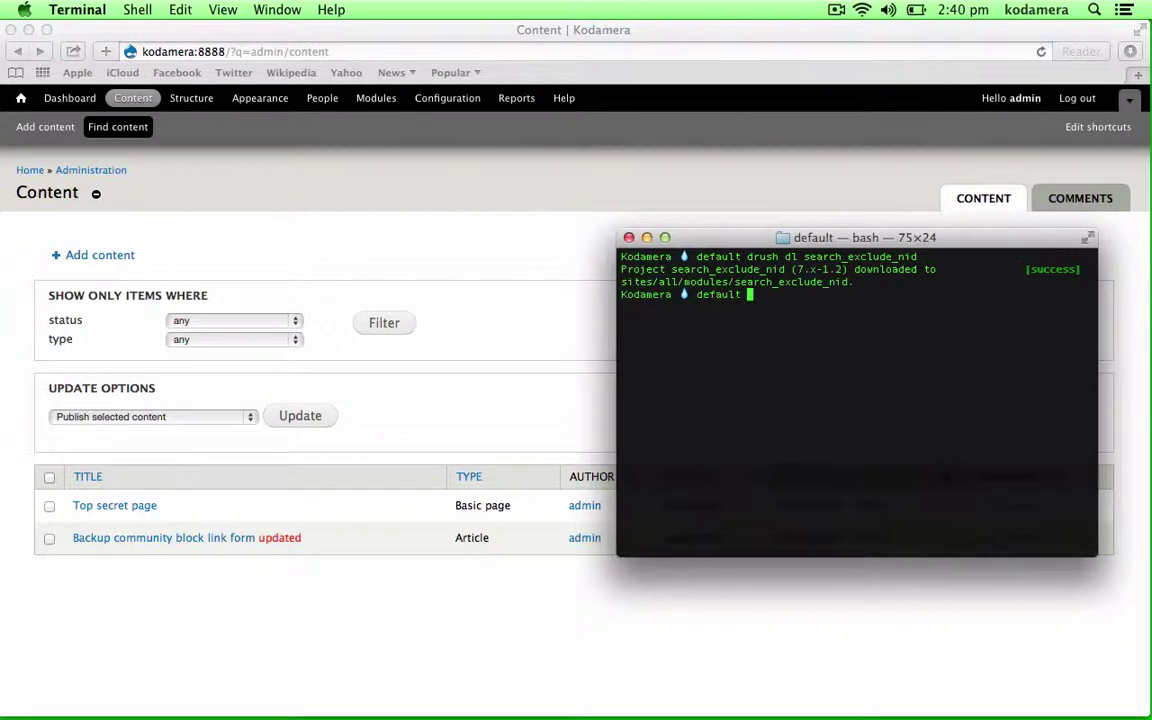
pyautogui.press('super+Tab')
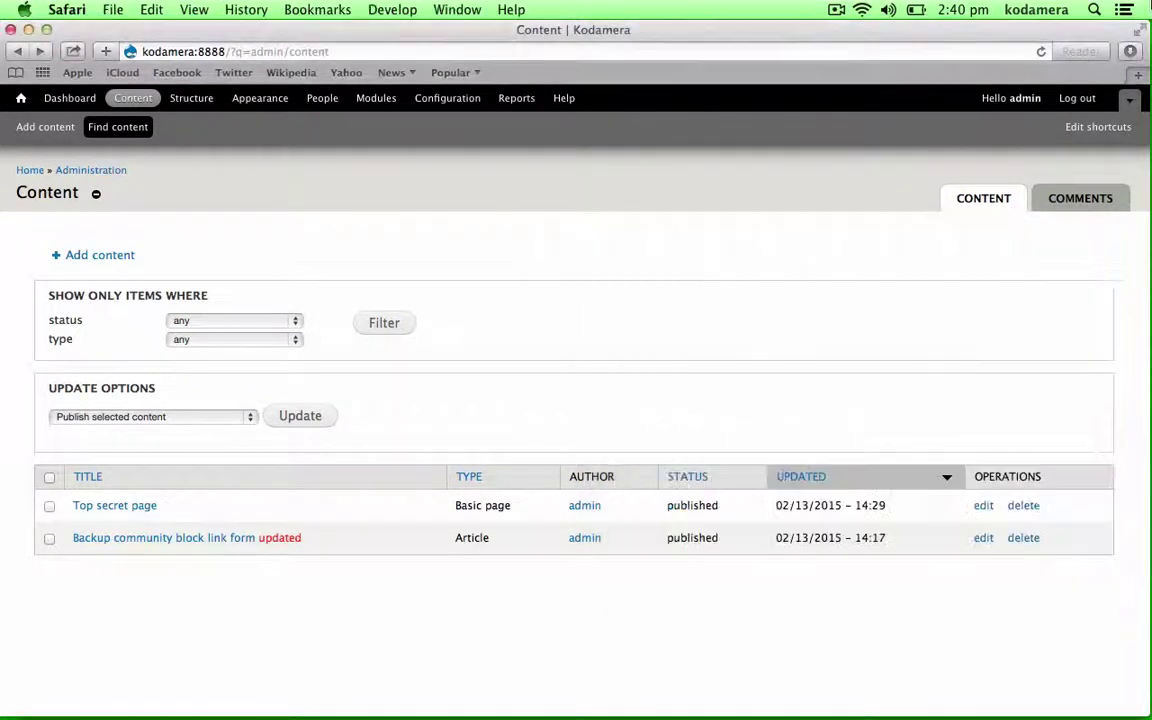
# - Enable 'Search exclusion by node id' on the Modules page and open its Hide nodes from search settings
pyautogui.click(377, 97)
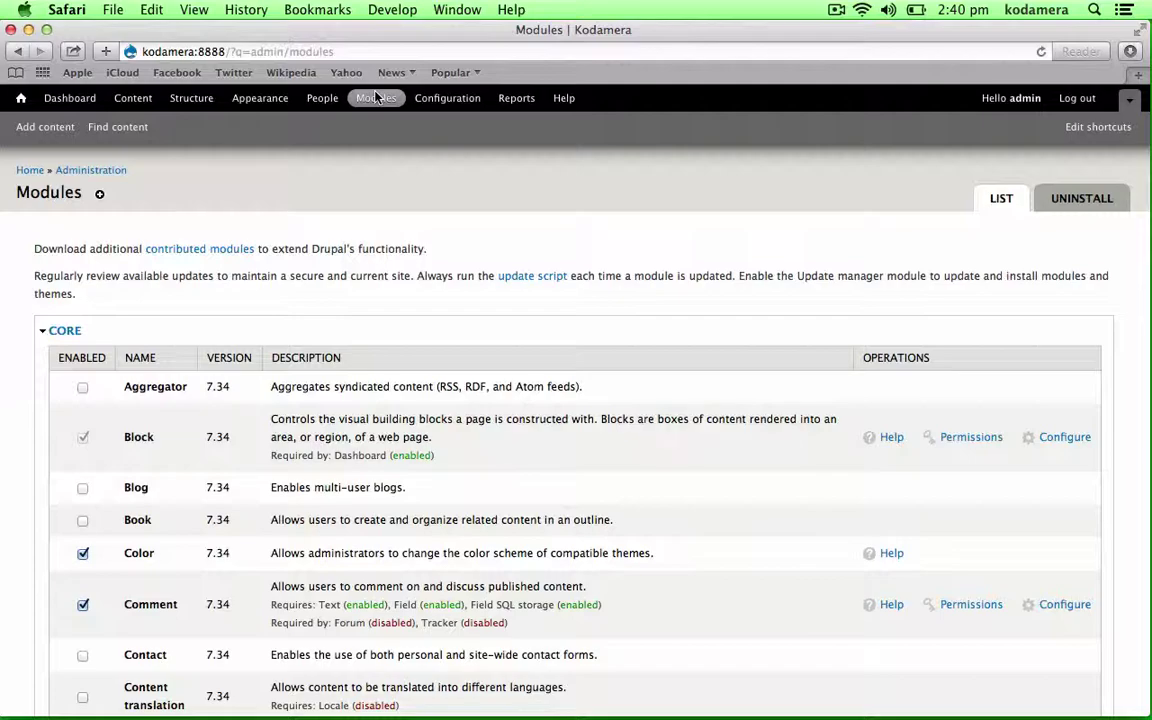
pyautogui.scroll(-15, 221, 363)
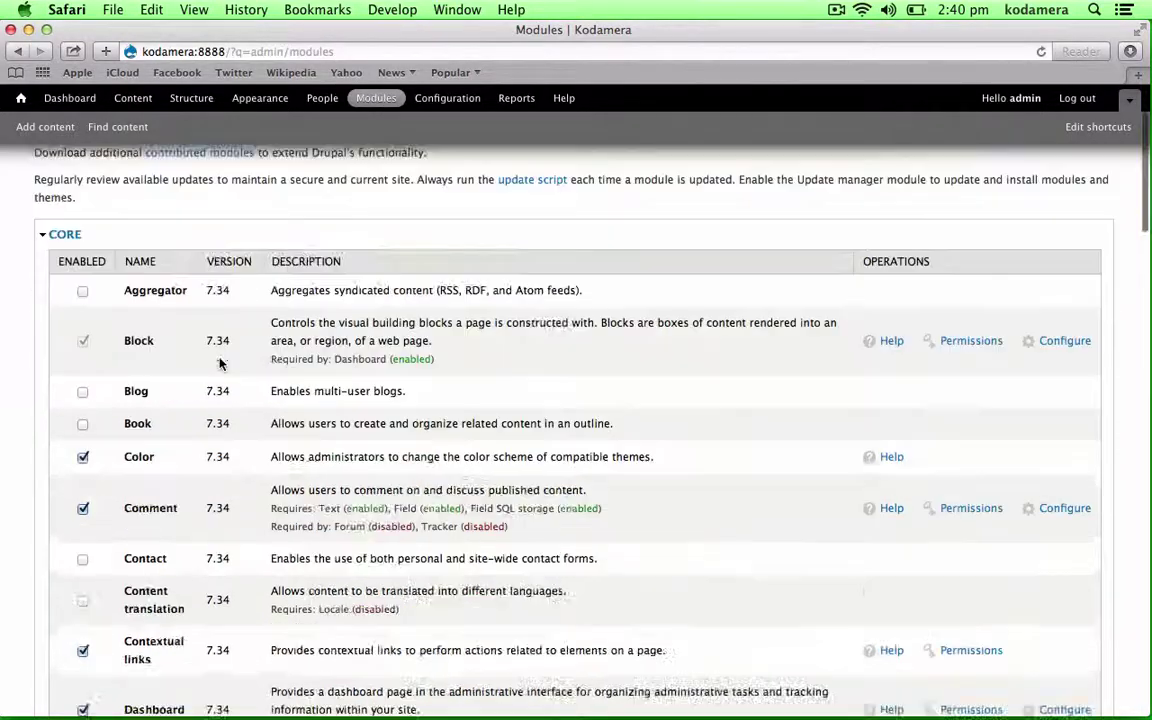
pyautogui.scroll(-5, 221, 363)
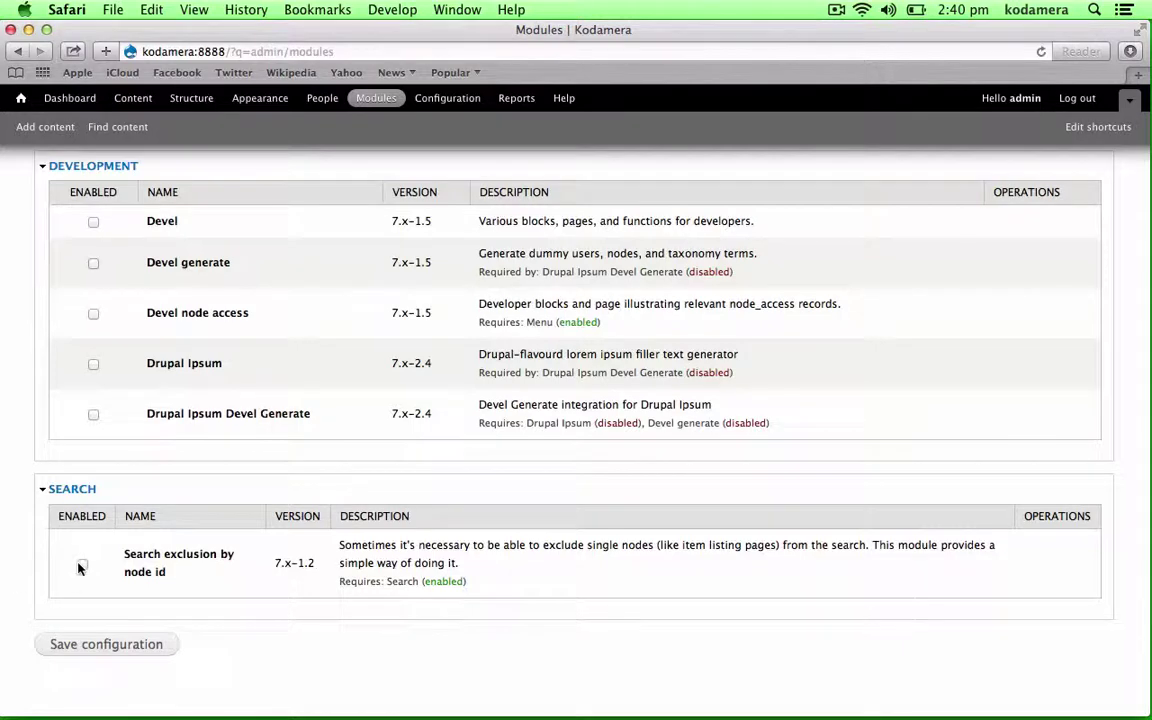
pyautogui.click(101, 649)
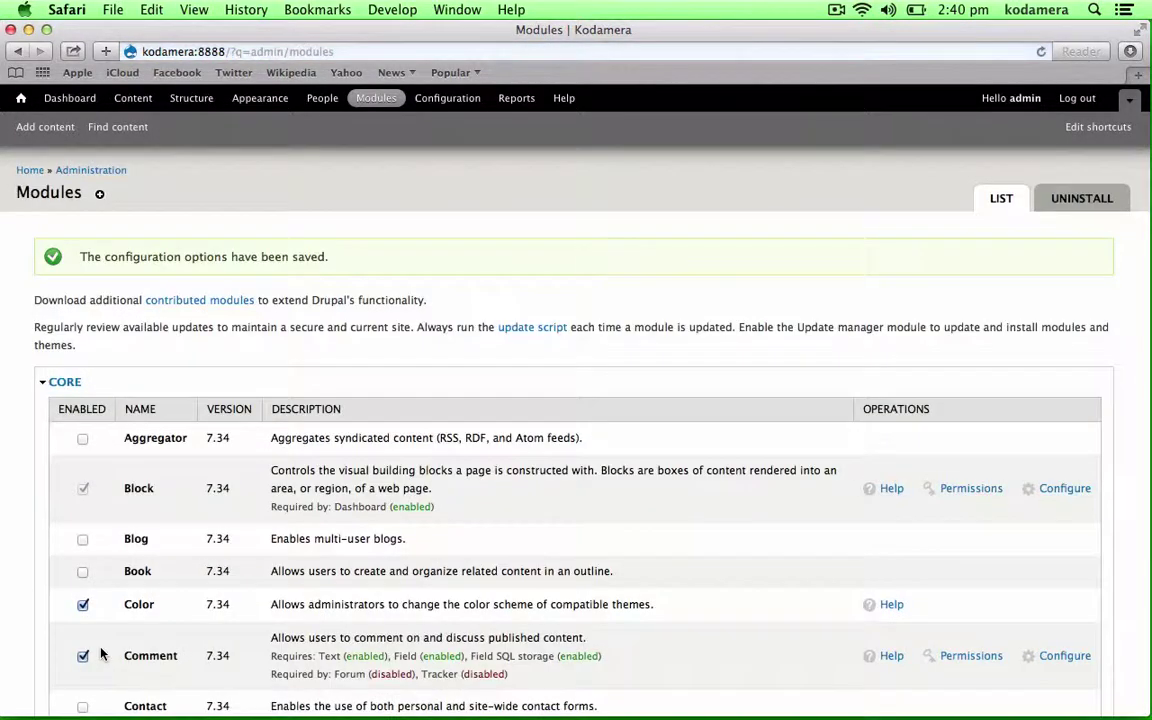
pyautogui.scroll(-20, 101, 653)
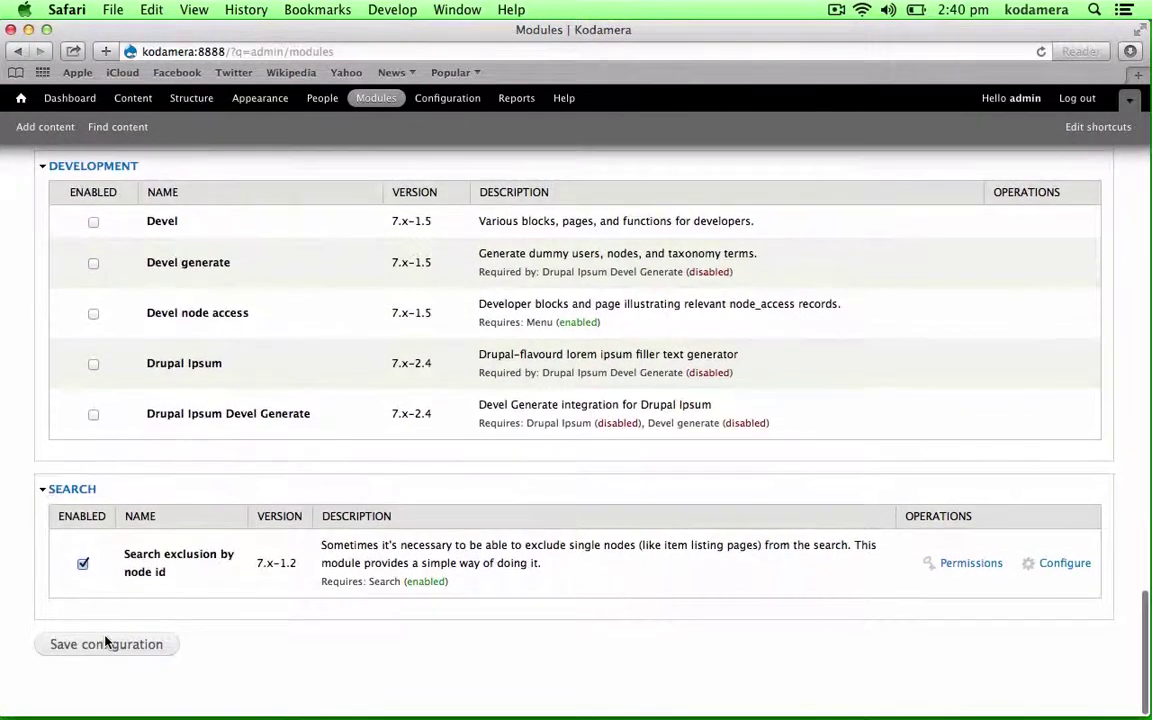
pyautogui.click(1065, 563)
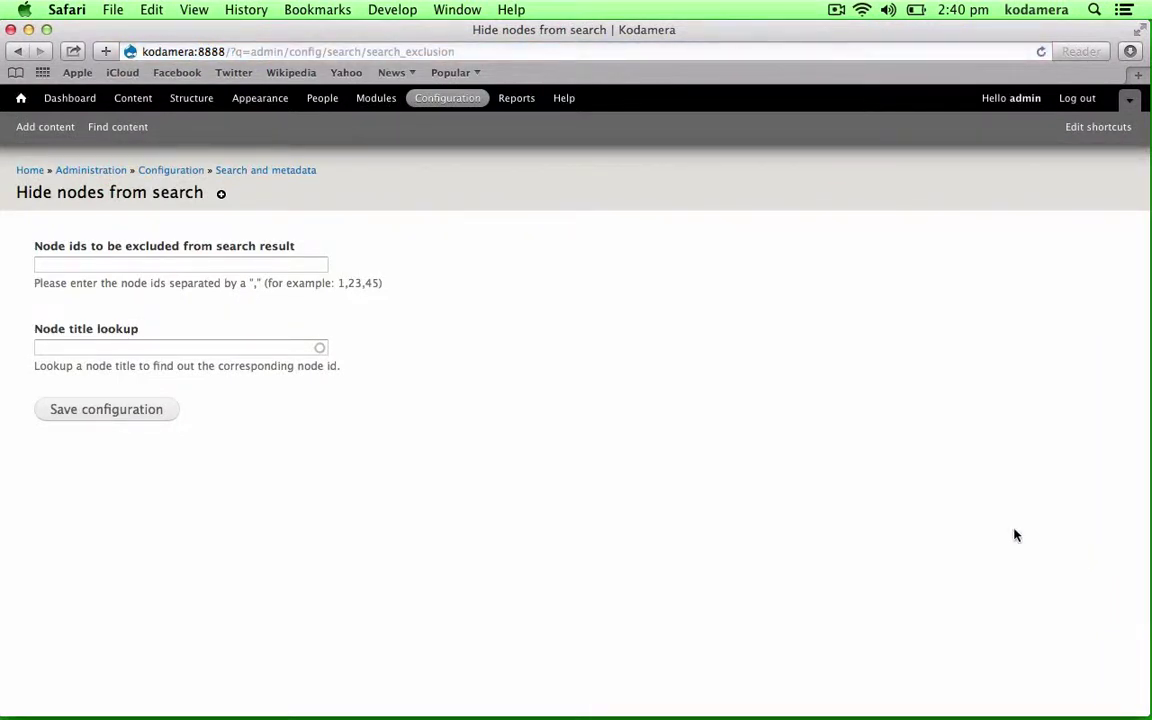
# - Look up 'Top secret page' by title to exclude node id 2, and save the configuration
pyautogui.click(268, 264)
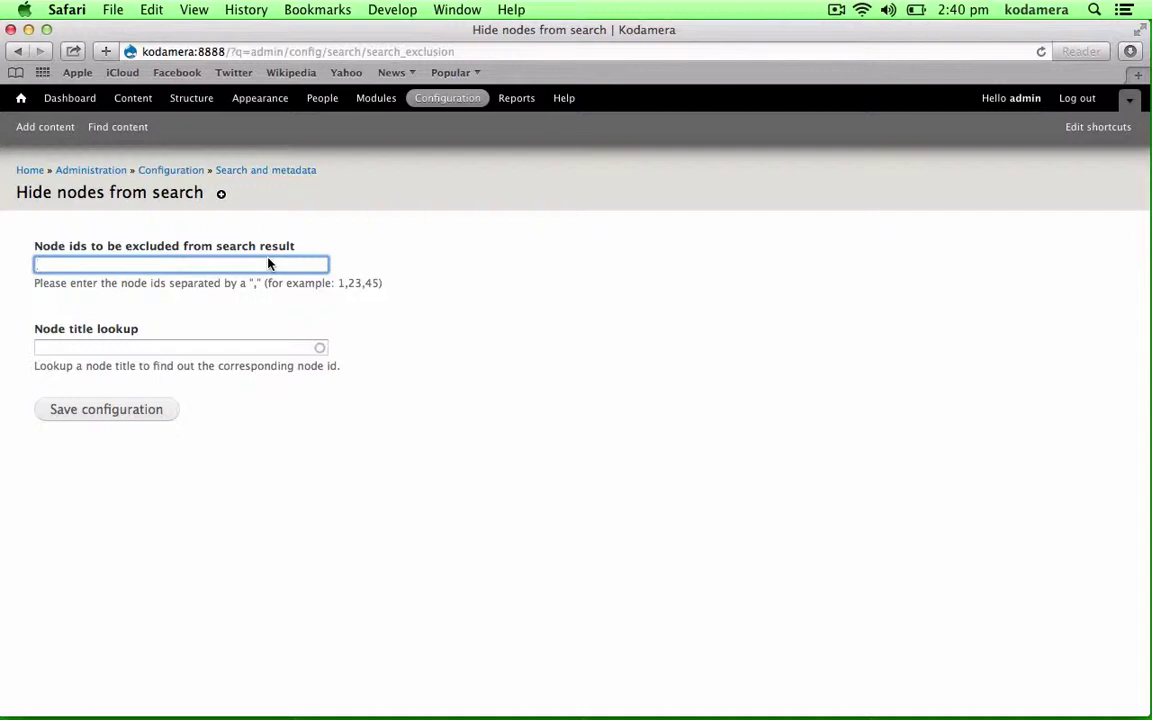
pyautogui.click(183, 350)
pyautogui.write('backup')
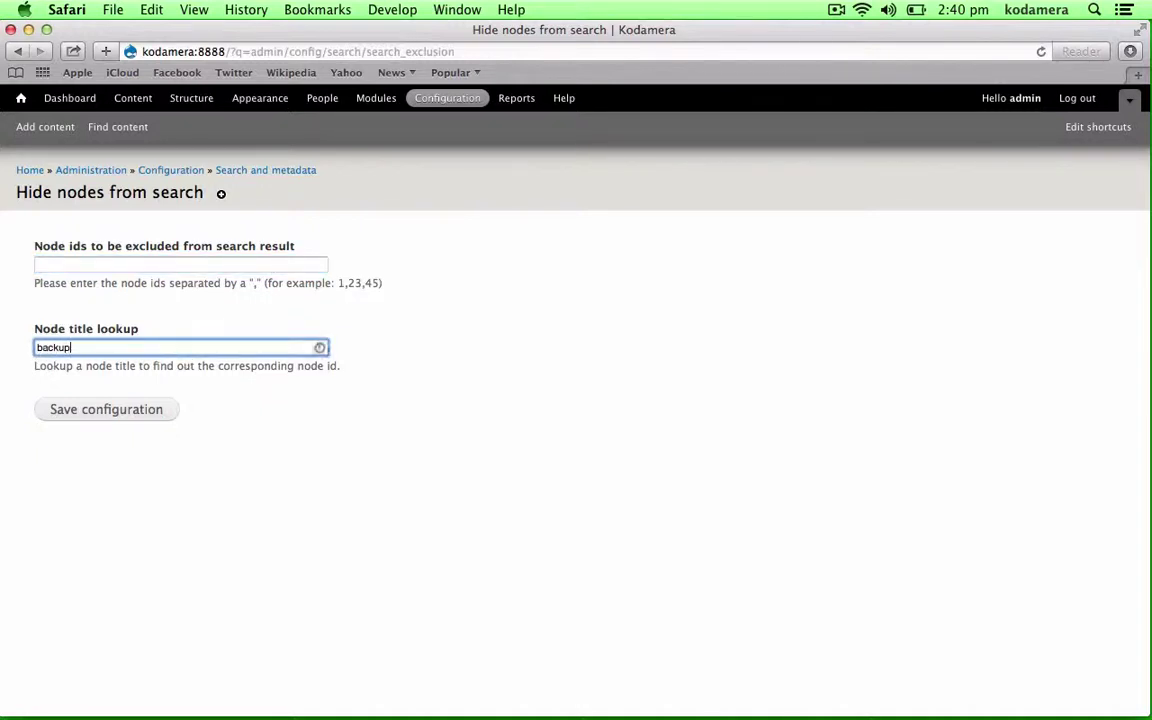
pyautogui.press('Down')
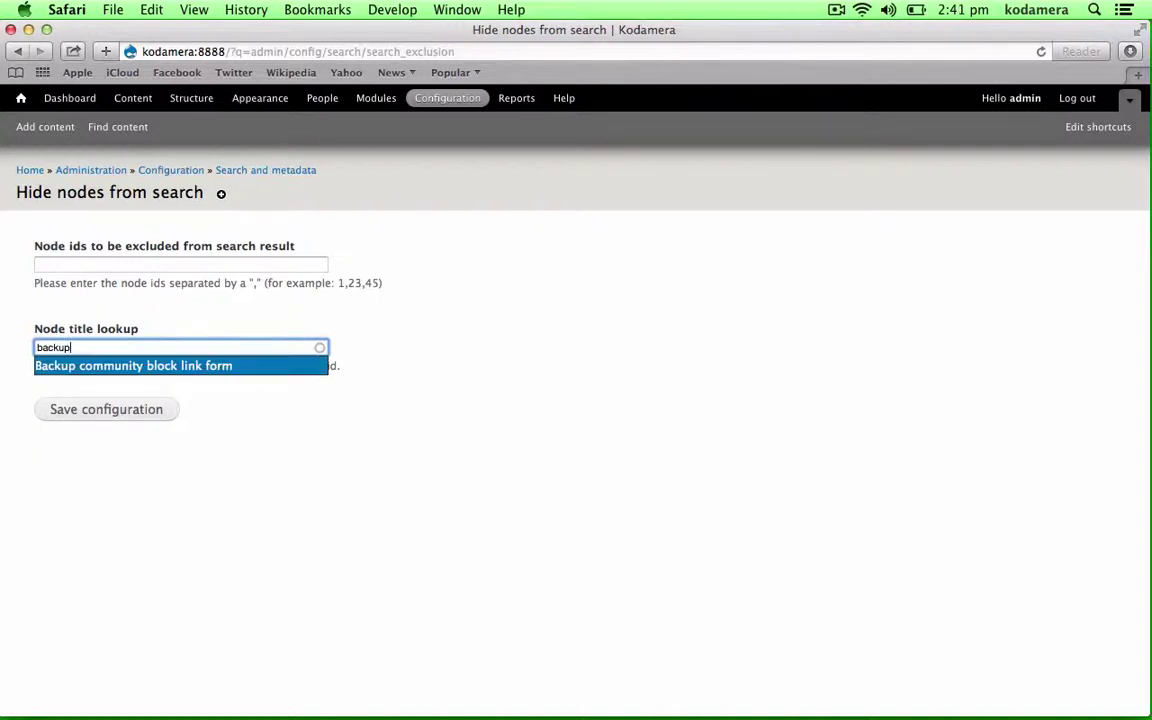
pyautogui.press('super+a')
pyautogui.press('BackSpace')
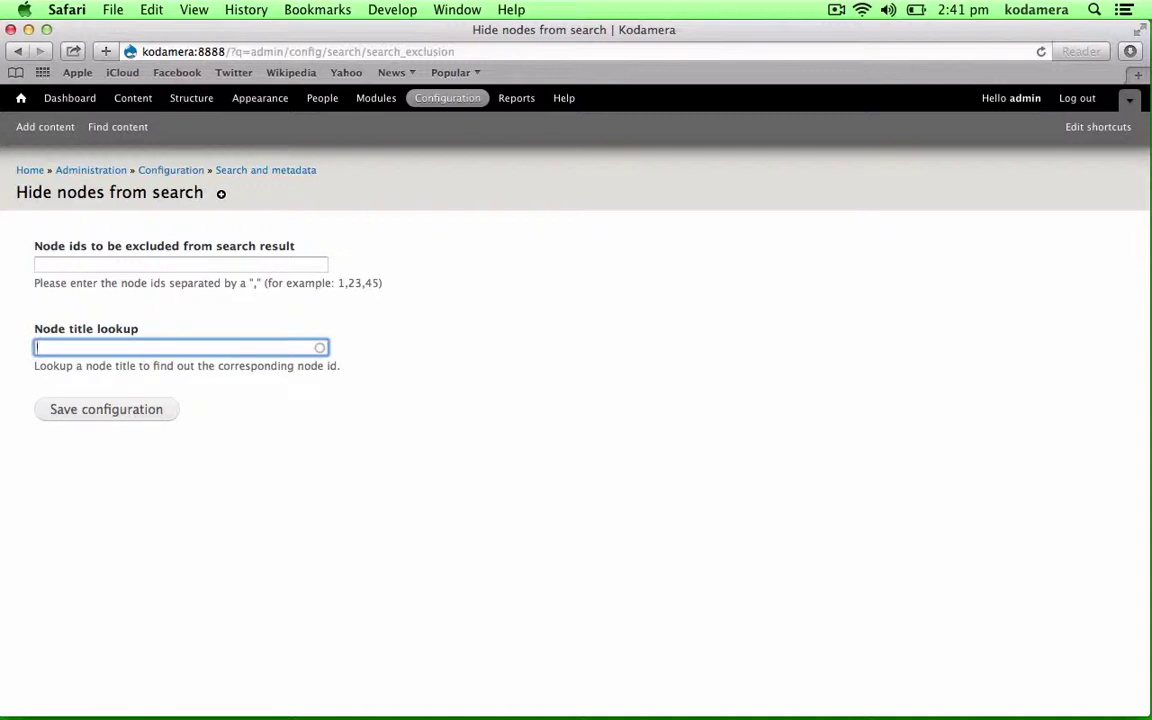
pyautogui.write('top secret')
pyautogui.click(143, 372)
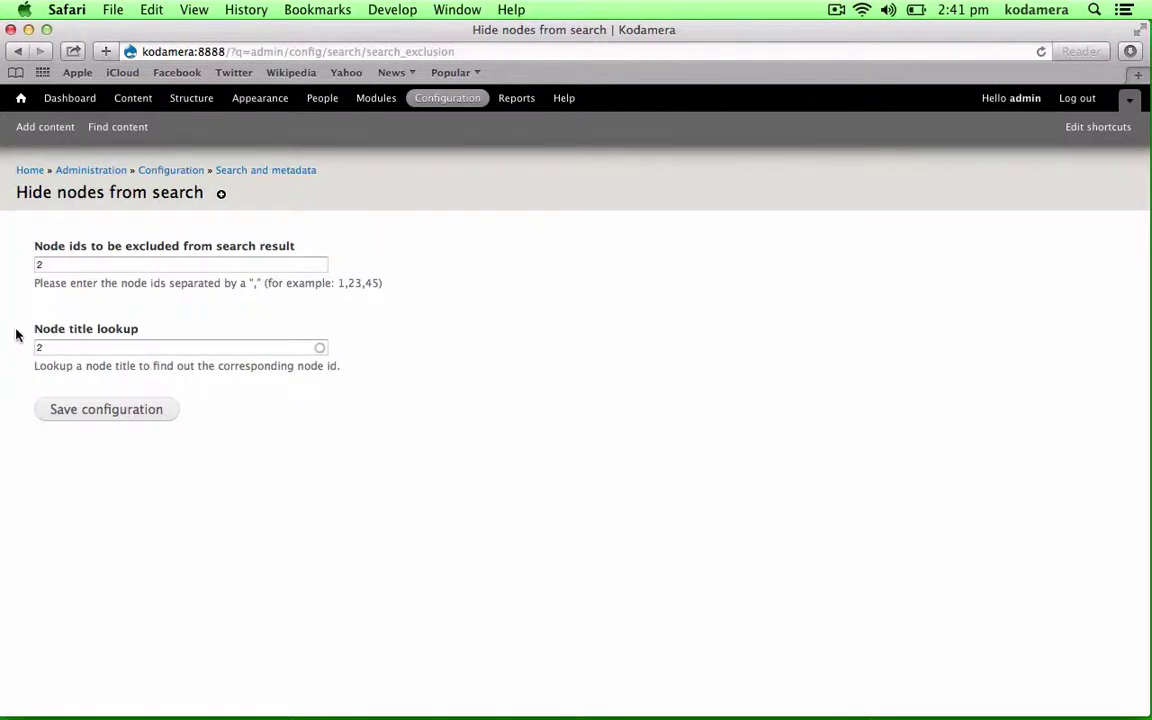
pyautogui.click(106, 410)
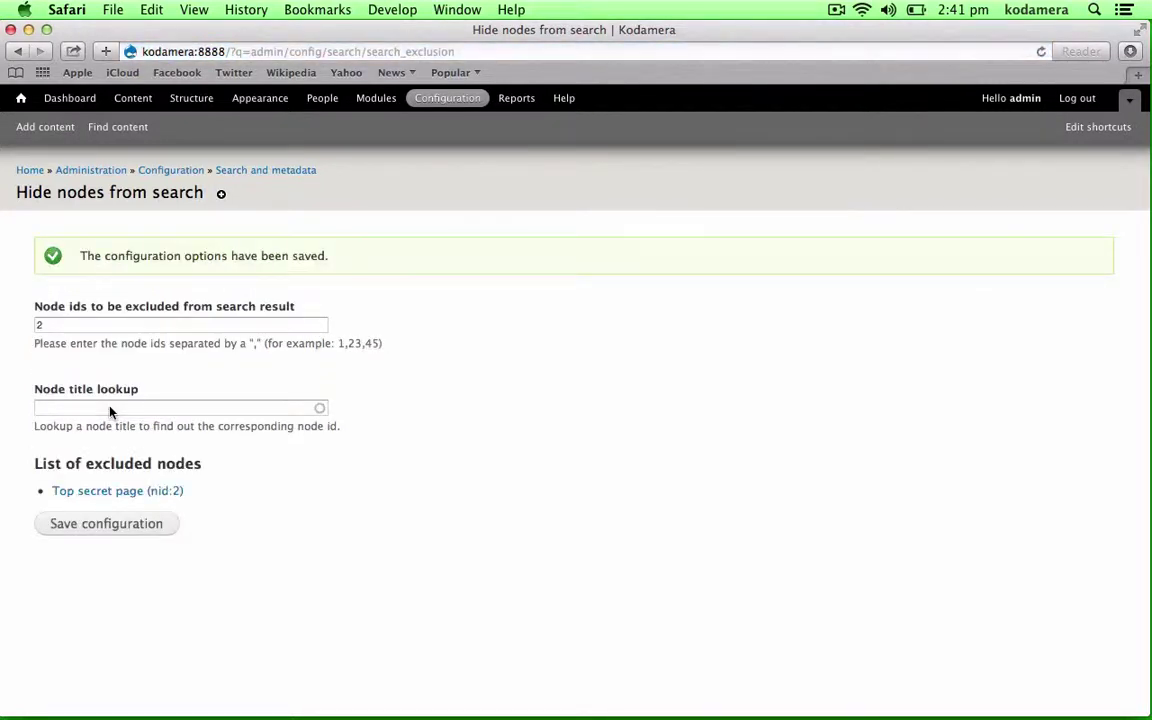
# - Log out and search 'secret' as an anonymous visitor, which returns no results
pyautogui.click(1077, 98)
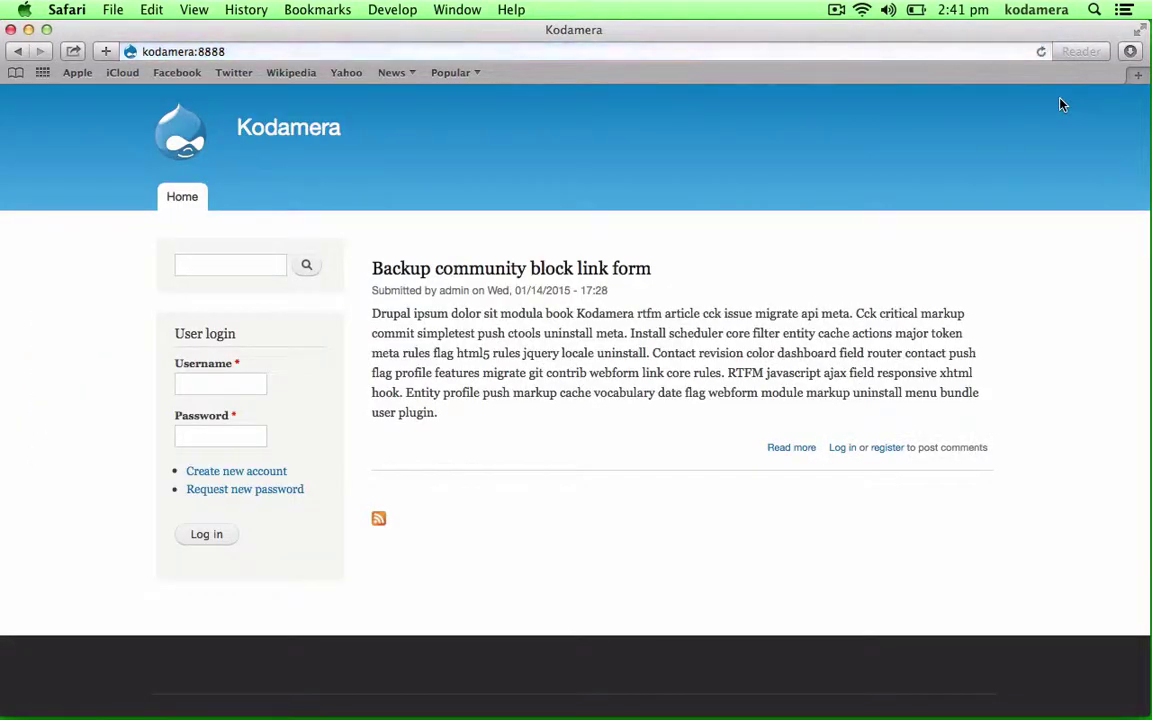
pyautogui.click(224, 268)
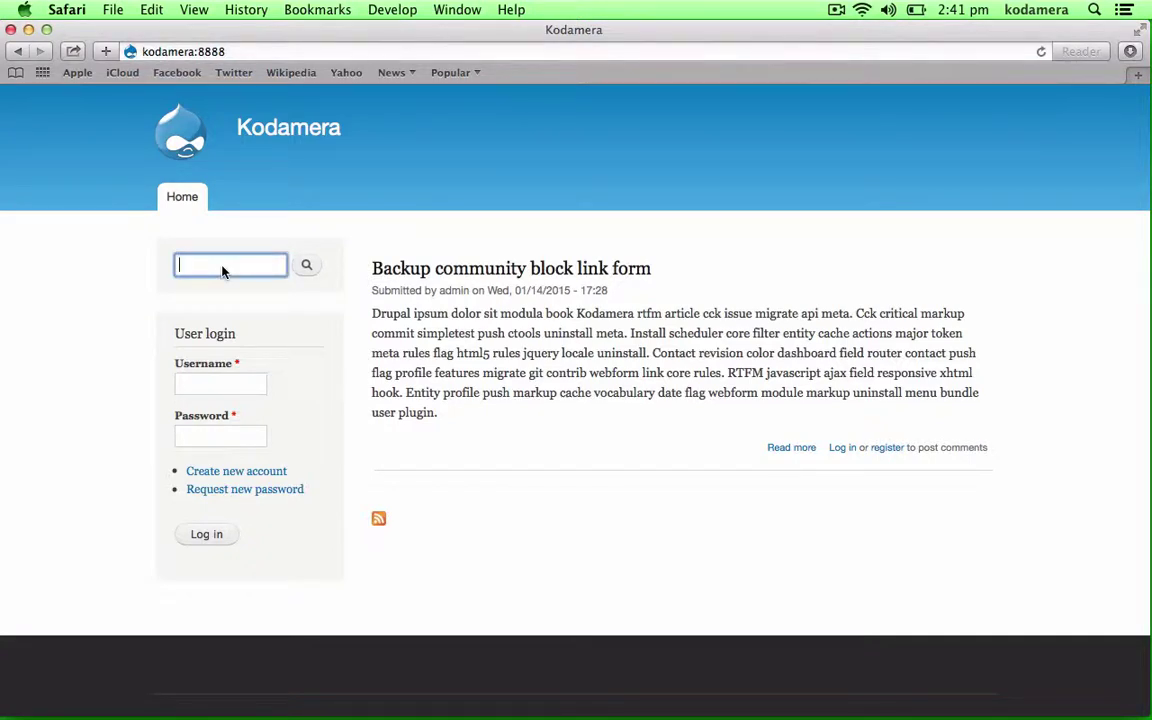
pyautogui.write('secret')
pyautogui.press('Return')
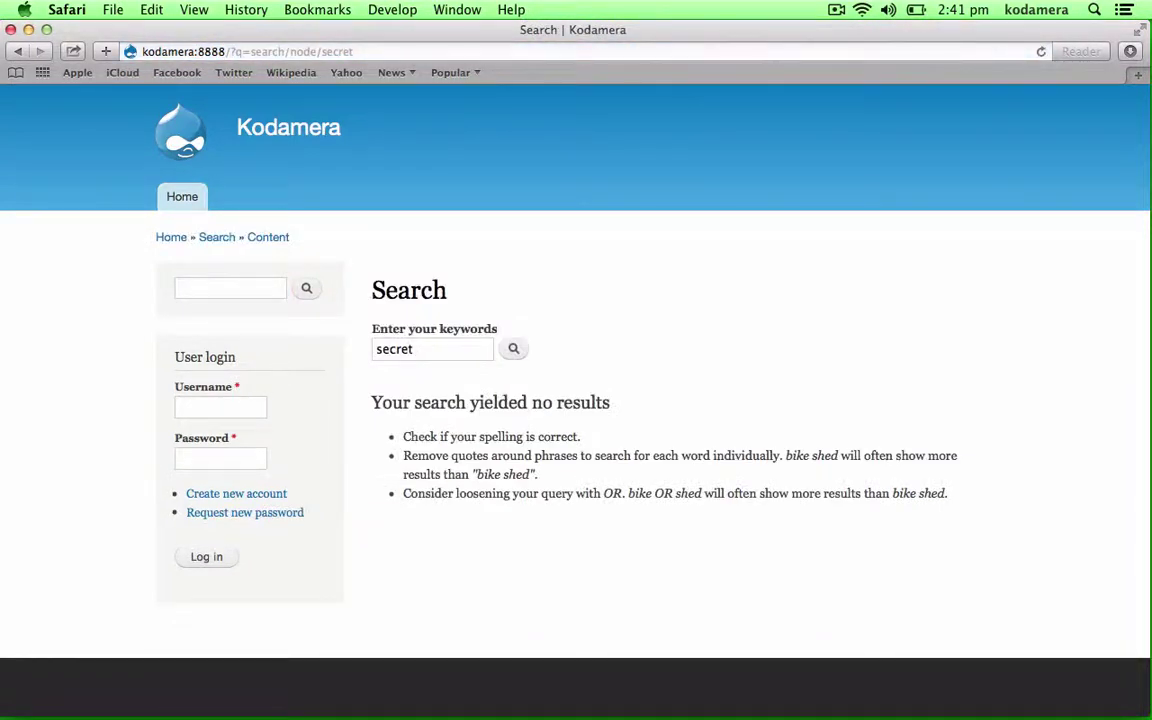